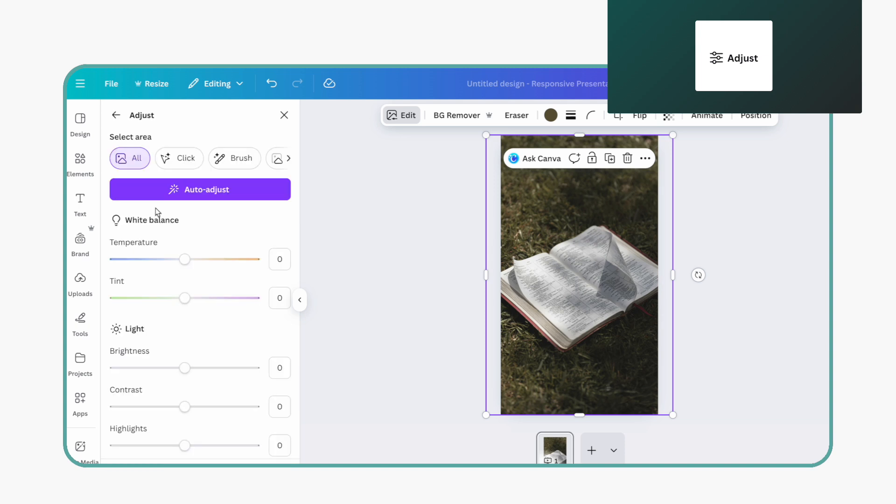
- Darken the Bible photo by strongly lowering its brightness
drag(185, 366, 117, 376)
scroll(154, 373, down, 2)
click(445, 269)
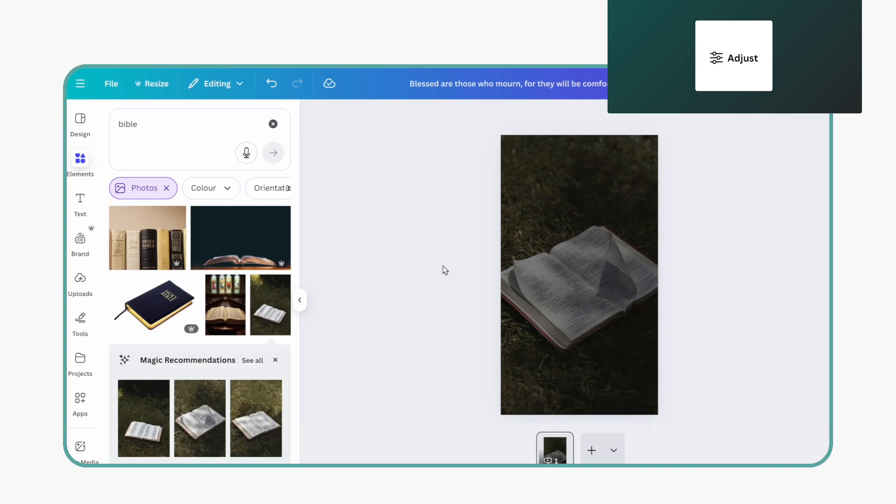
- Add a text box reading "Blessed are those who mourn, for they will be comforted." over the Bible photo
click(80, 202)
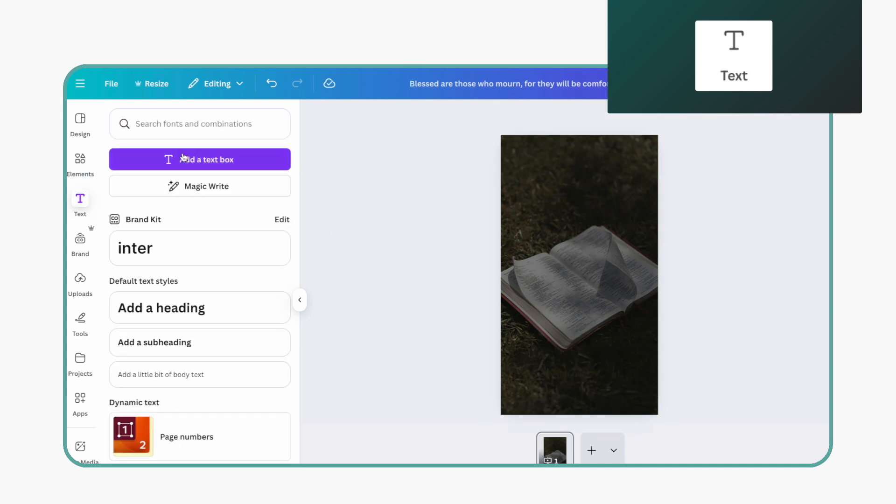
click(186, 161)
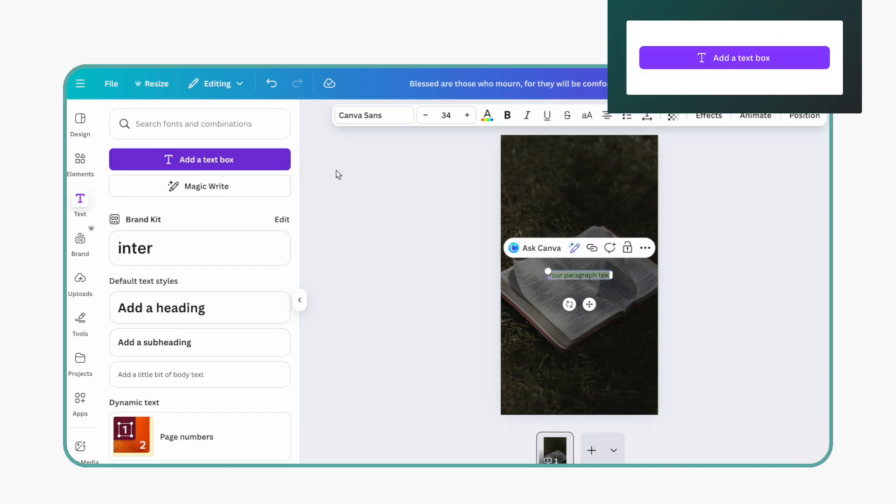
text(Blessed are those who mourn, for they will be comforted.)
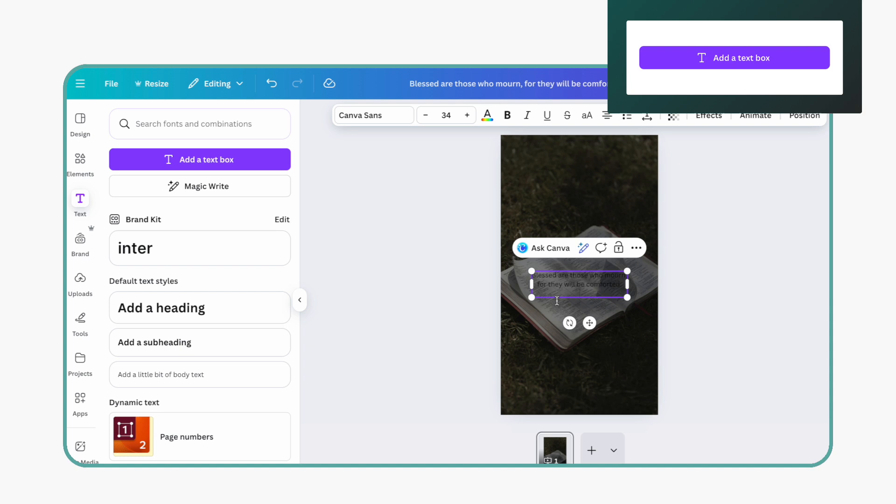
scroll(584, 292, up, 2)
key(BackSpace)
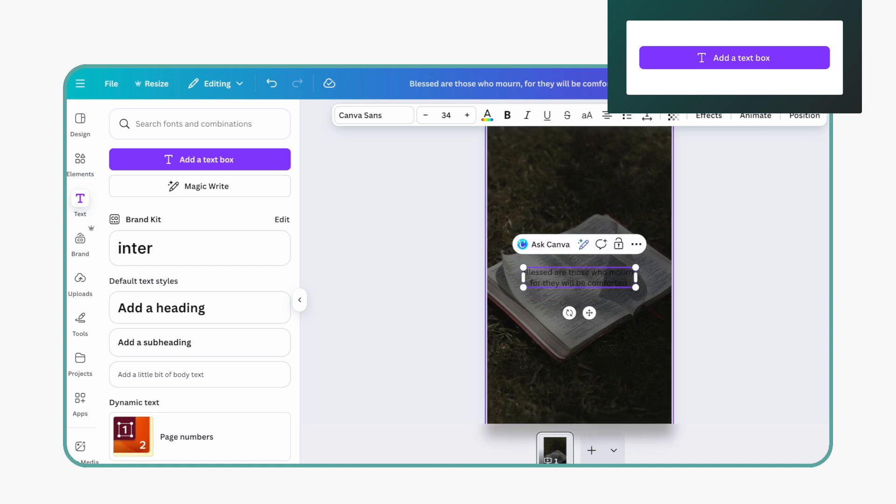
click(482, 285)
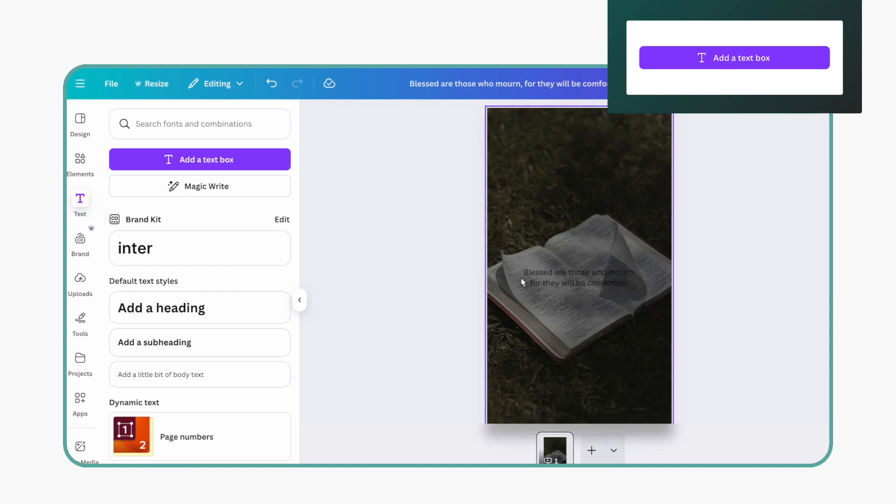
- Change the verse text's colour to white and its font to Cooper BT
click(523, 282)
click(487, 115)
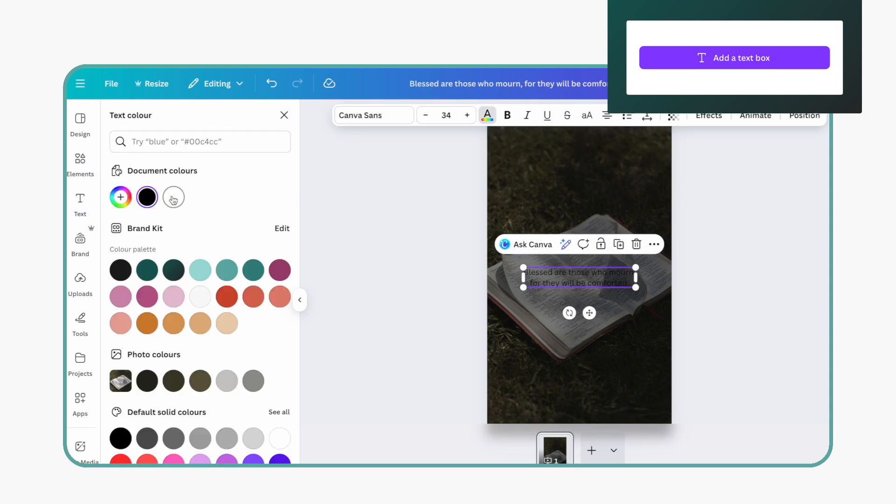
click(388, 120)
text(cooper)
key(Return)
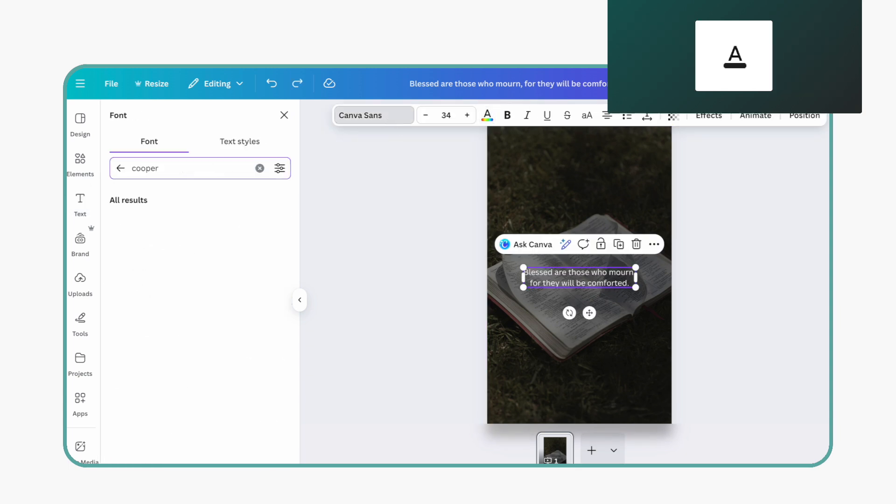
click(158, 219)
click(362, 254)
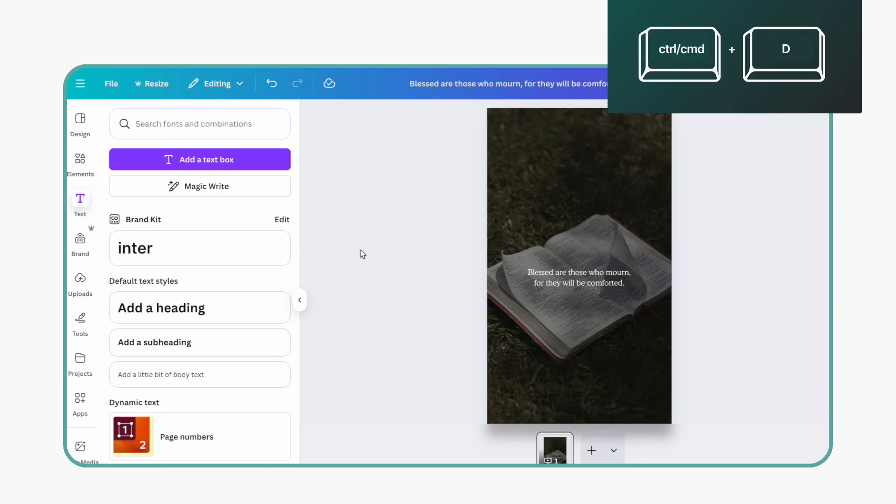
- Move the verse text up to the dark area above the open Bible
click(585, 278)
scroll(585, 280, down, 3)
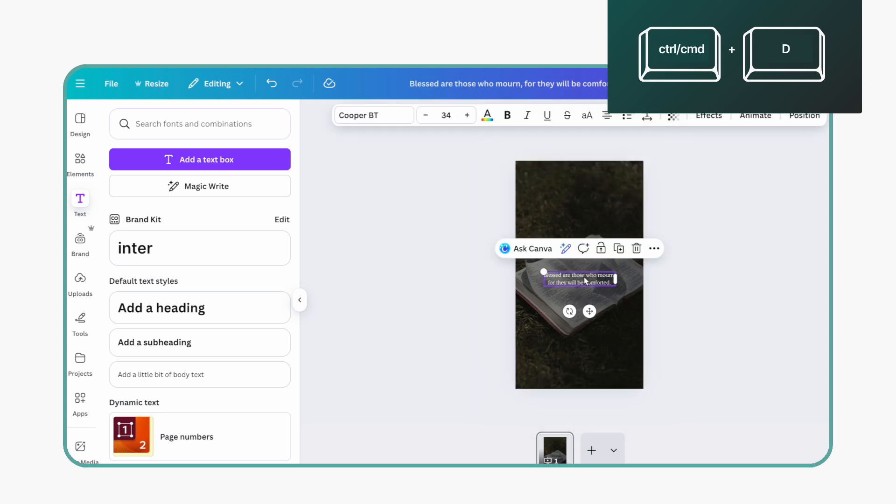
drag(584, 281, 582, 224)
- Duplicate the verse and change the copy to "Blessed are the poor in spirit, for theirs is the kingdom of heaven."
key(ctrl+d)
double_click(567, 222)
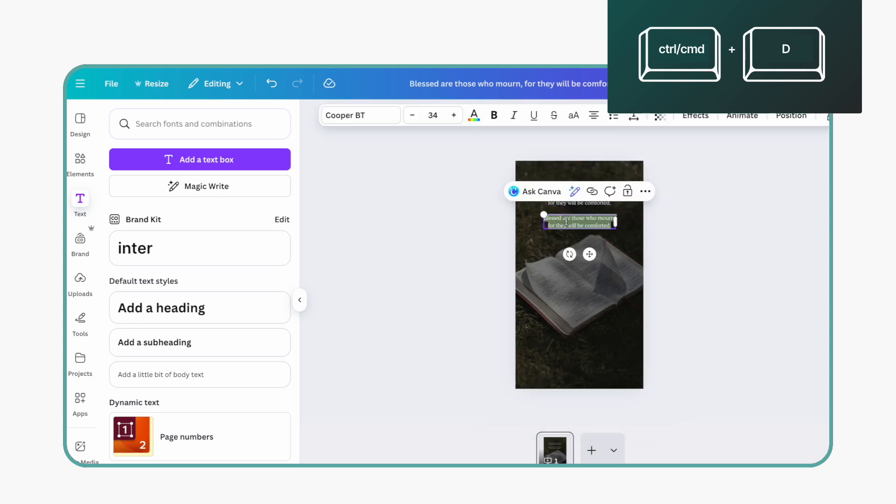
text(Blessed are the poor in spirit, for theirs is the kingdom of heaven.)
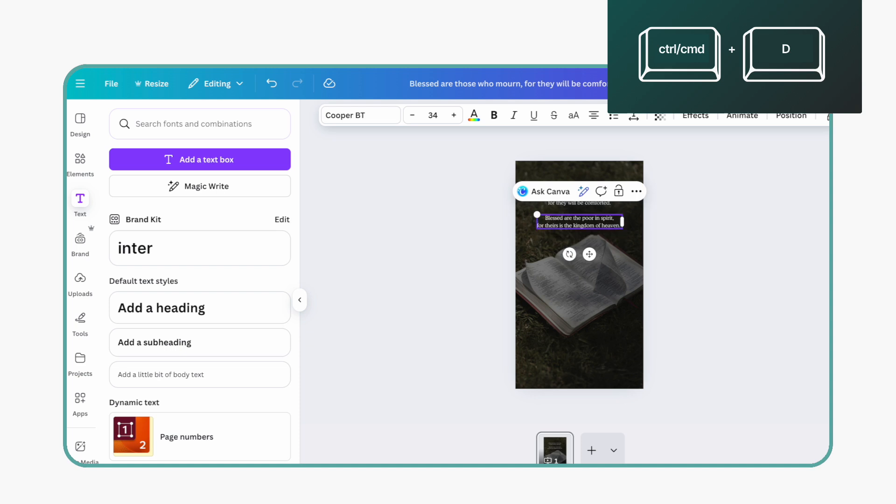
click(437, 251)
- Duplicate the second verse, place the copy below it and change it to "Blessed are the meek, for they will inherit the earth."
click(572, 228)
key(ctrl+d)
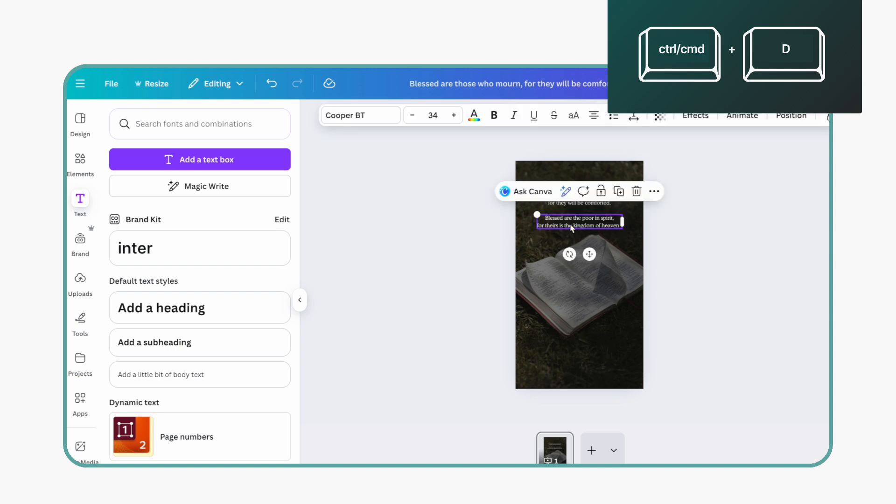
drag(571, 227, 577, 248)
text(Blessed are the meek, for they will inherit the earth.)
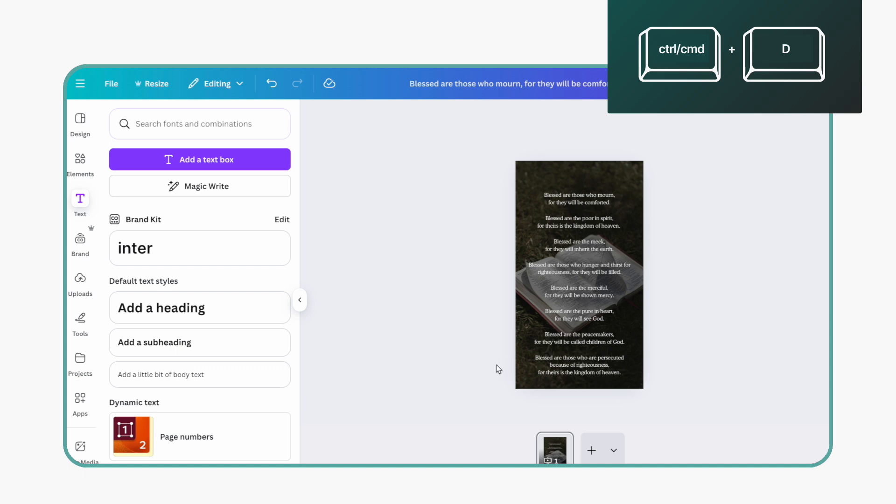
- Group all the verse text boxes on the page into one block
drag(494, 369, 728, 154)
key(ctrl+g)
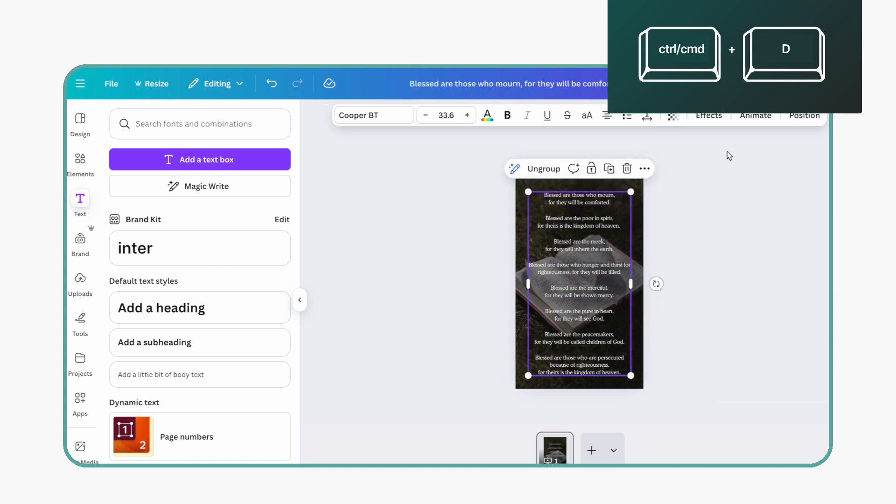
click(687, 226)
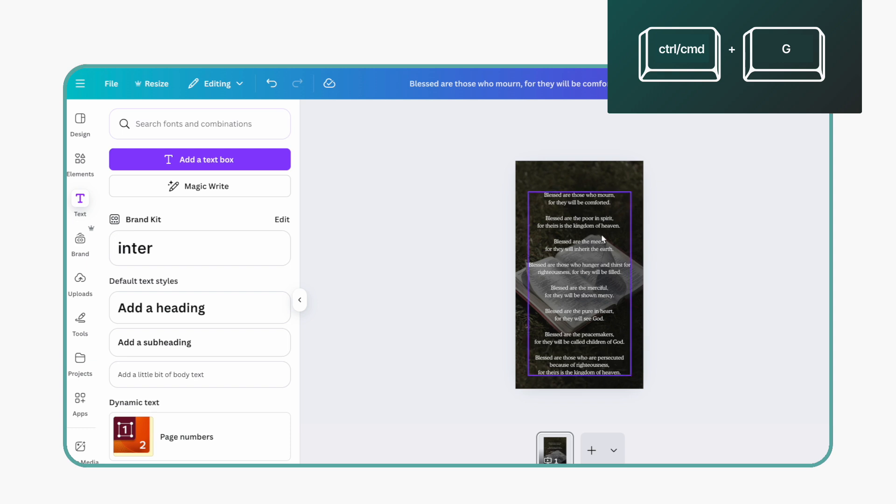
click(577, 250)
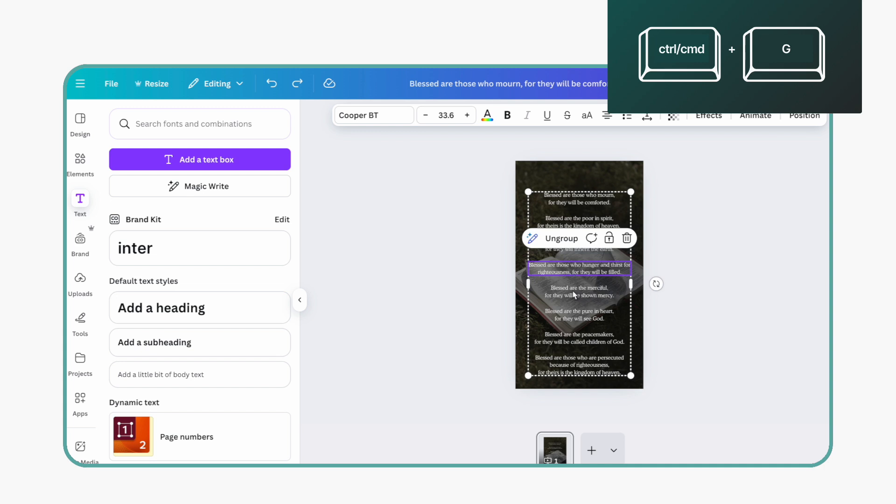
click(673, 116)
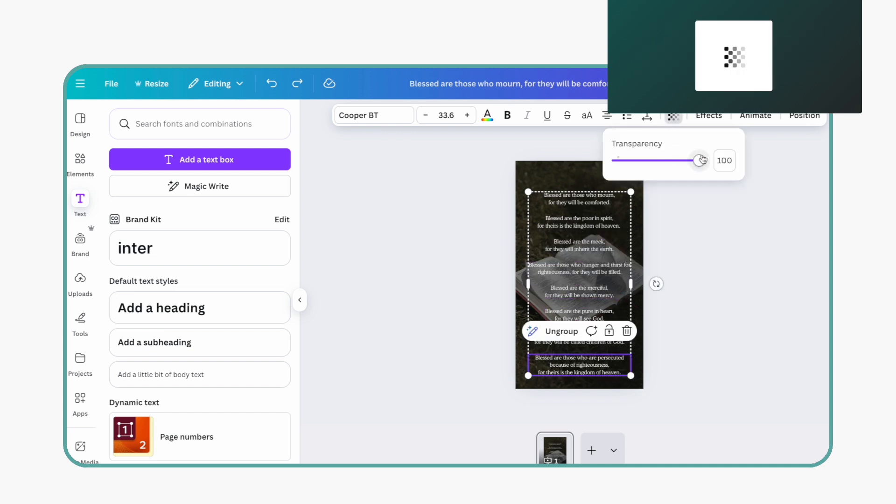
drag(702, 160, 715, 176)
click(715, 237)
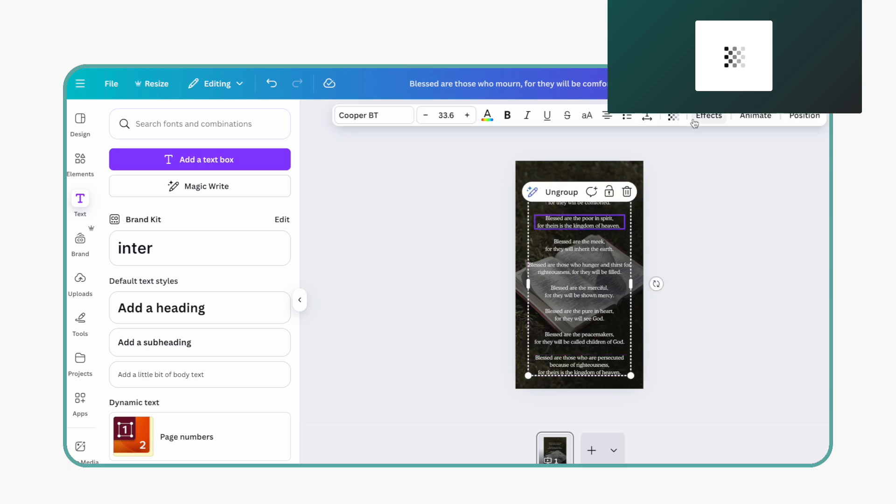
- Set the transparency of the "Blessed are the poor in spirit" verse to 20
click(673, 120)
click(724, 160)
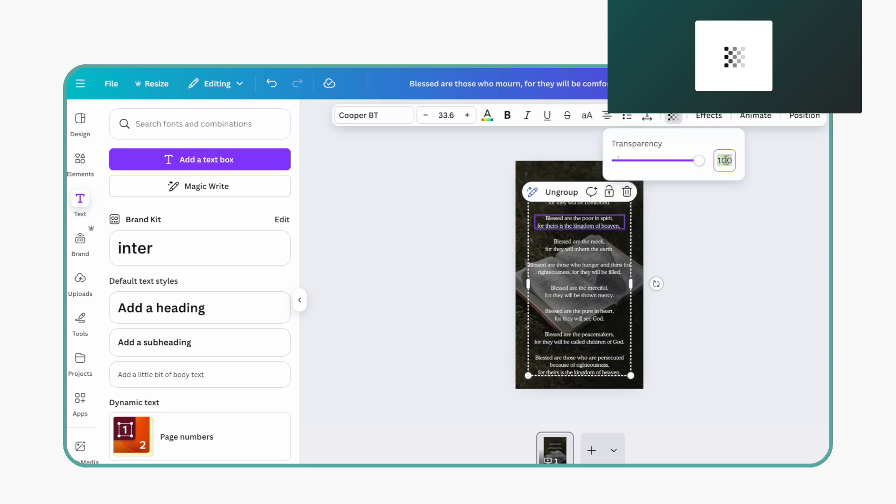
text(20)
key(Return)
- Set the transparency of the "Blessed are the meek" verse to 20
click(564, 252)
click(673, 120)
click(721, 160)
text(20)
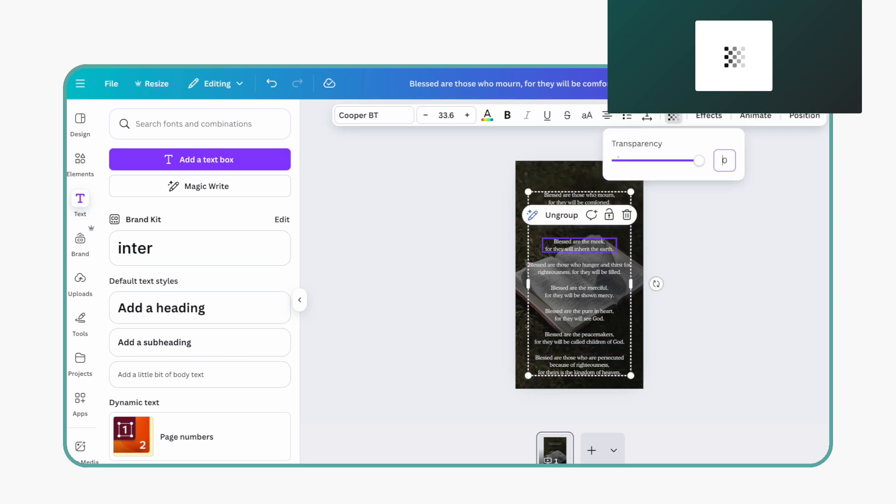
key(Return)
- Set the transparency of the "Blessed are those who hunger and thirst" verse to 20
click(596, 265)
click(673, 119)
click(720, 161)
text(20)
key(Return)
- Set the transparency of the "Blessed are the merciful" verse to 20
click(579, 291)
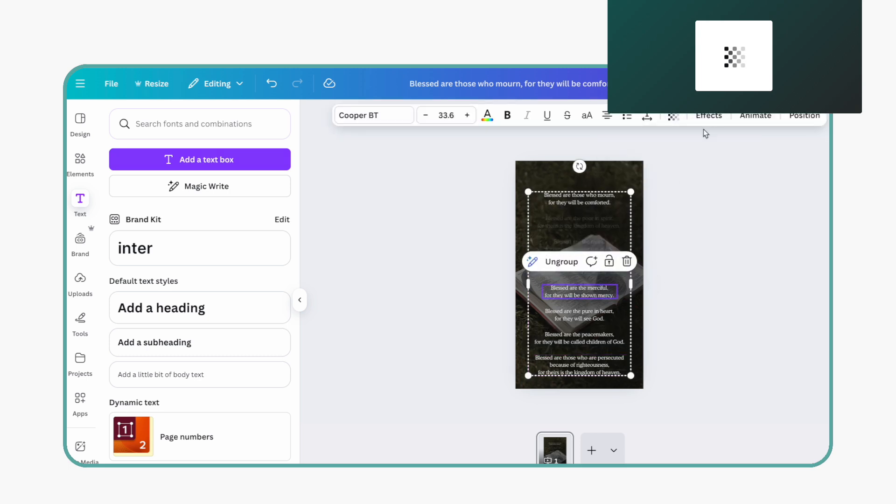
click(673, 120)
click(720, 161)
text(20)
key(Return)
- Set the transparency of the "Blessed are the pure in heart" verse to 20
click(579, 315)
click(673, 120)
click(720, 161)
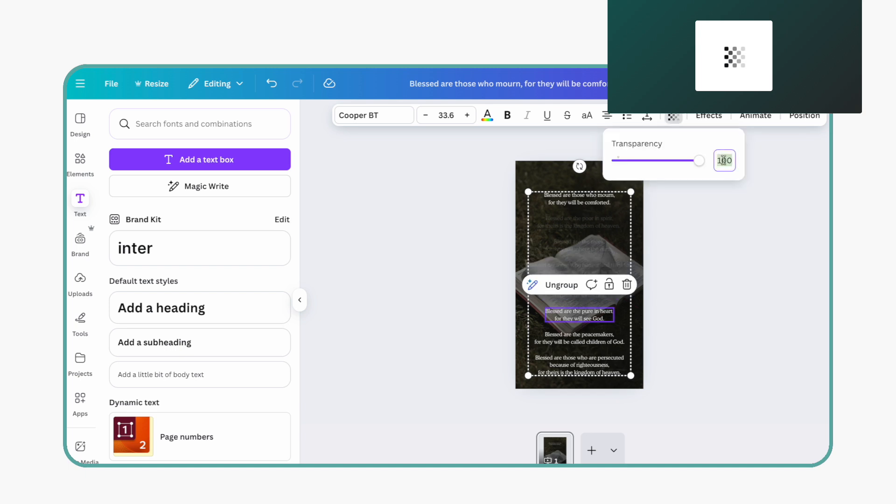
text(20)
key(Return)
- Set the transparency of the "Blessed are the peacemakers" verse to 20
click(562, 339)
click(673, 120)
text(20)
key(Return)
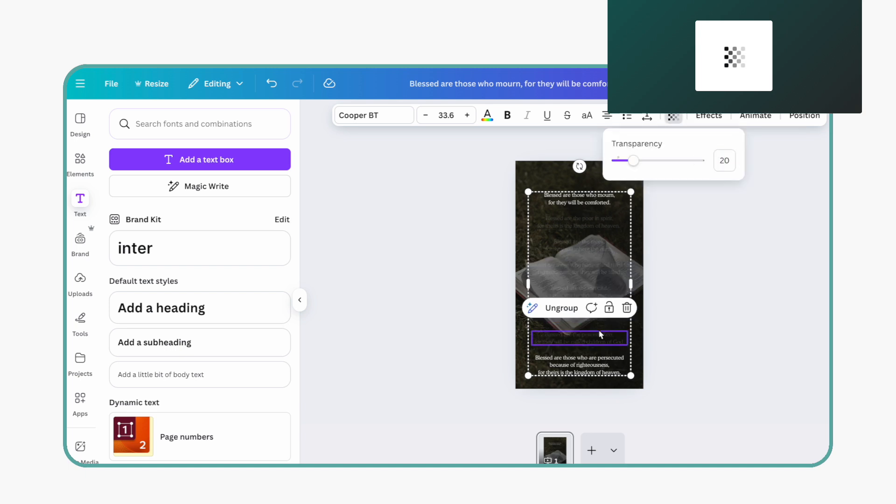
- Set the transparency of the "Blessed are those who are persecuted" verse to 20
click(579, 361)
click(673, 119)
click(720, 160)
text(20)
key(Return)
click(717, 296)
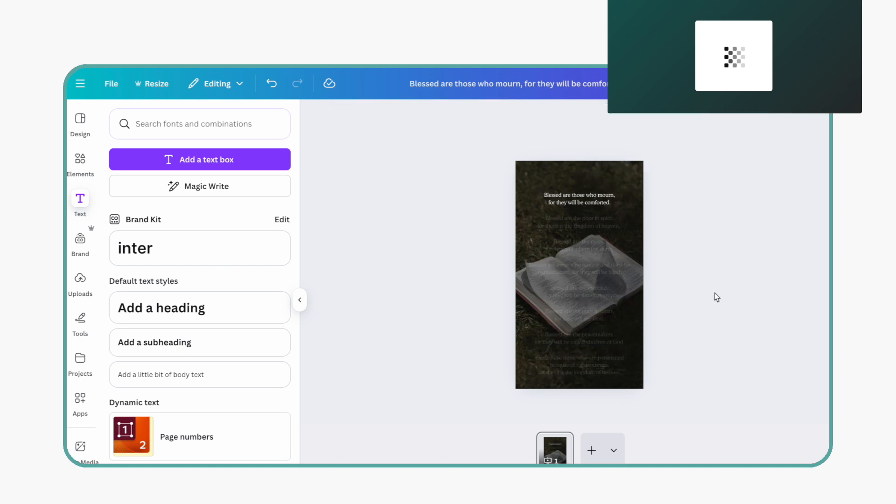
- Scale the verse group down to font size 31.9 and move it down until the first verse sits at the page's centre
click(533, 197)
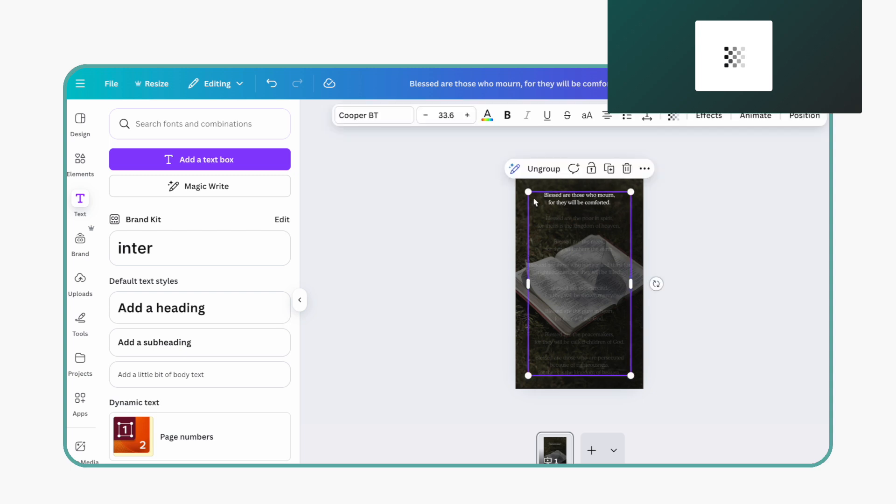
mouse_move(527, 192)
mouse_down()
mouse_move(539, 211)
mouse_move(533, 201)
mouse_up()
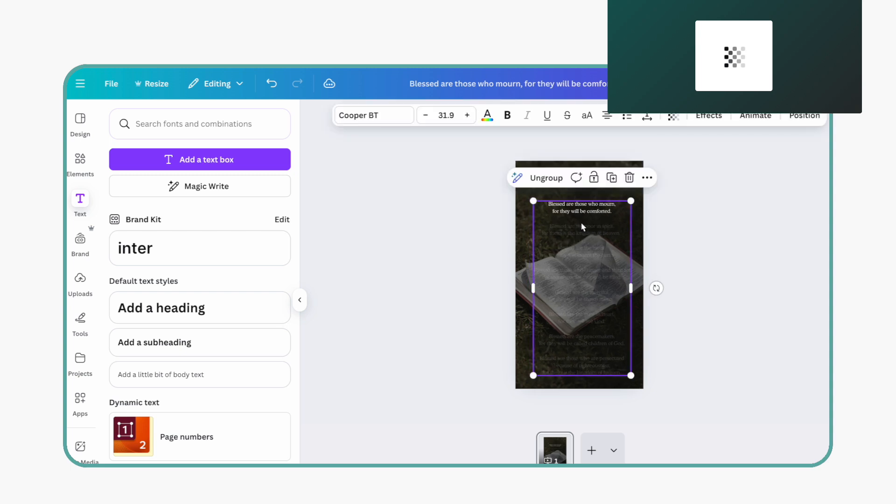
drag(582, 224, 578, 290)
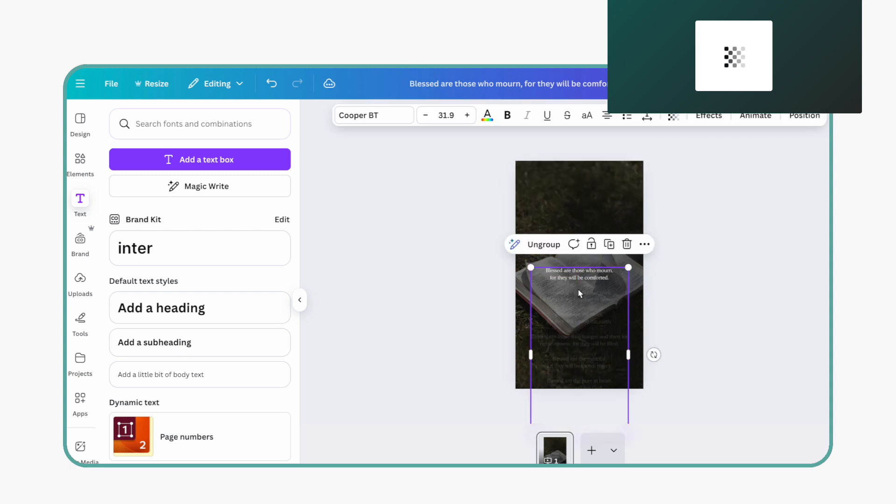
click(488, 299)
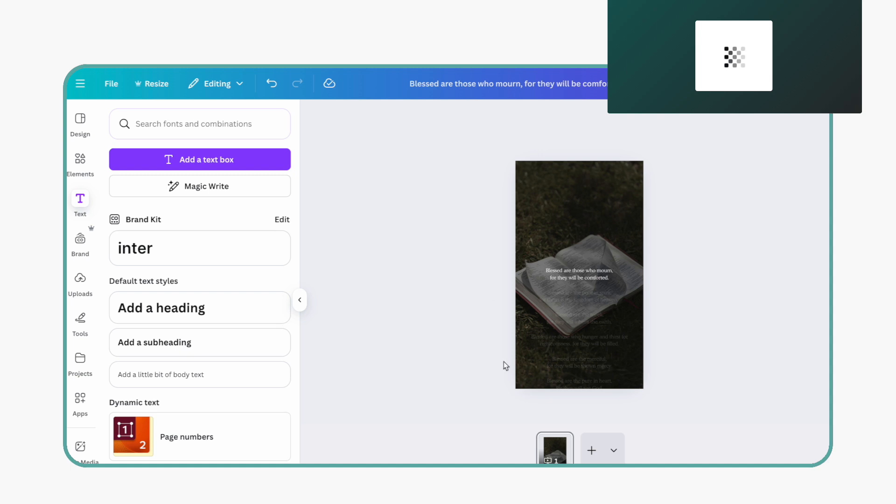
- Duplicate the page and move the verse group up on the copy so the second verse sits at the page's centre
click(555, 451)
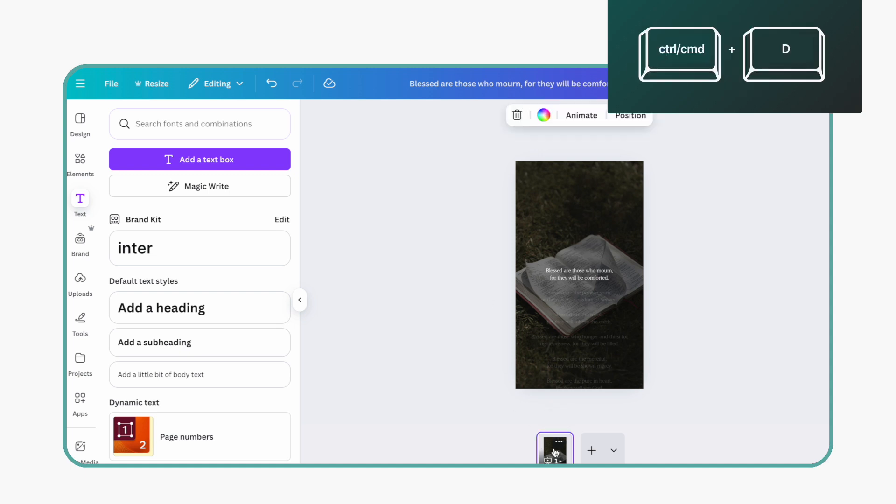
key(ctrl+d)
drag(574, 312, 576, 287)
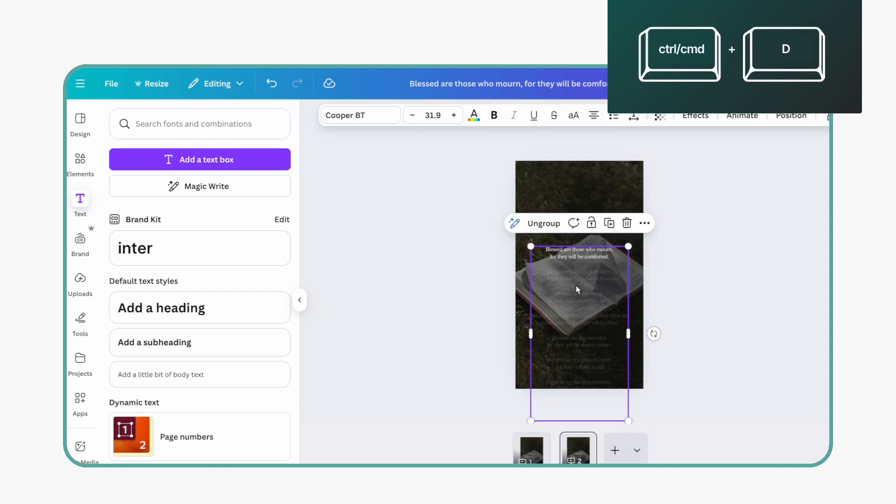
- On page 2, make the "poor in spirit" verse fully opaque and set the "those who mourn" verse's transparency to 20
click(660, 117)
drag(618, 161, 763, 168)
click(592, 263)
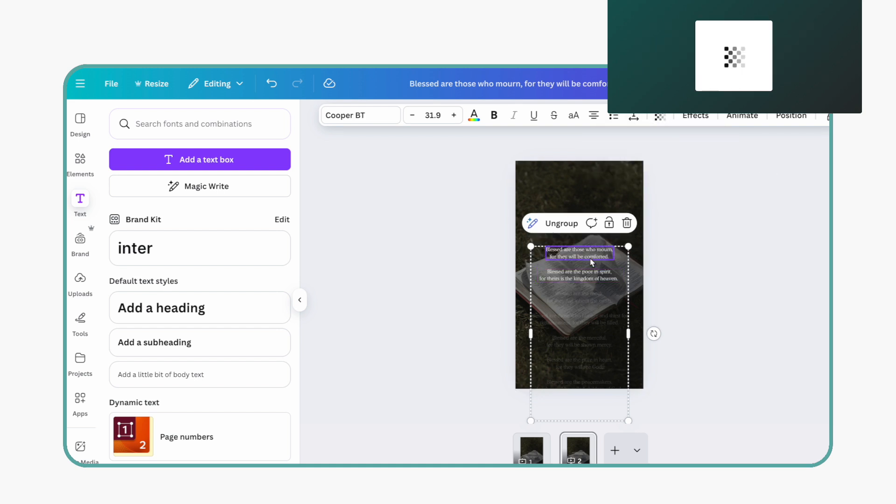
click(661, 118)
drag(689, 161, 623, 160)
click(712, 161)
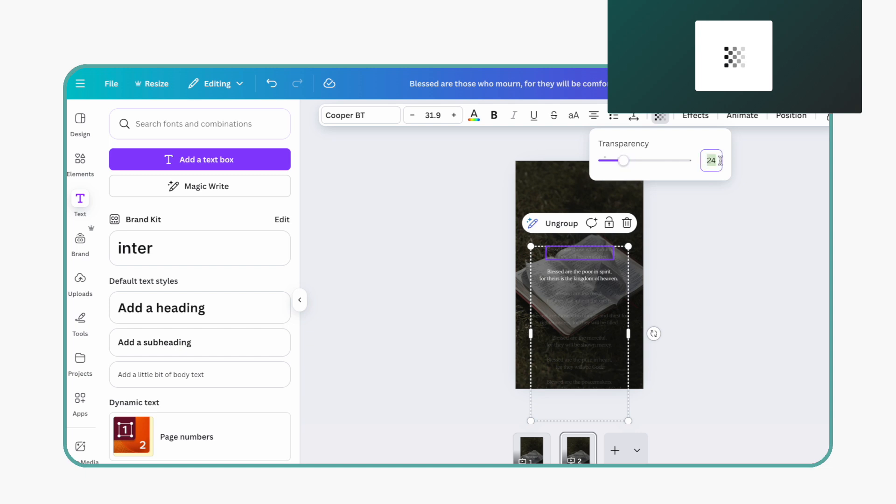
text(20)
key(Return)
click(697, 306)
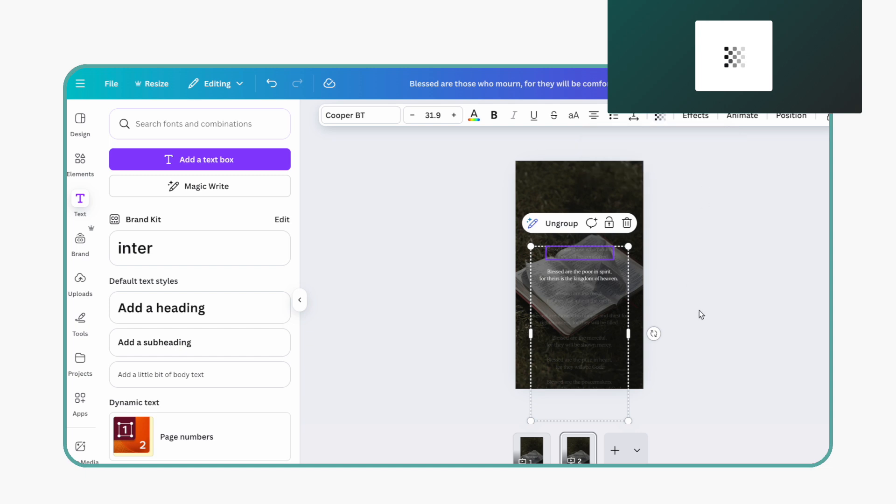
click(696, 285)
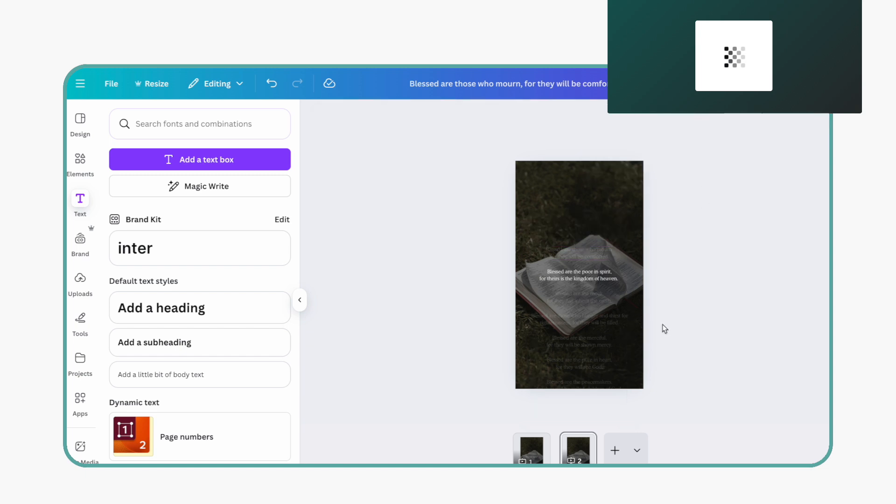
- On a duplicate of page 2, make the "Blessed are the meek" verse fully opaque and move the verse group up to centre it
click(582, 442)
key(super+d)
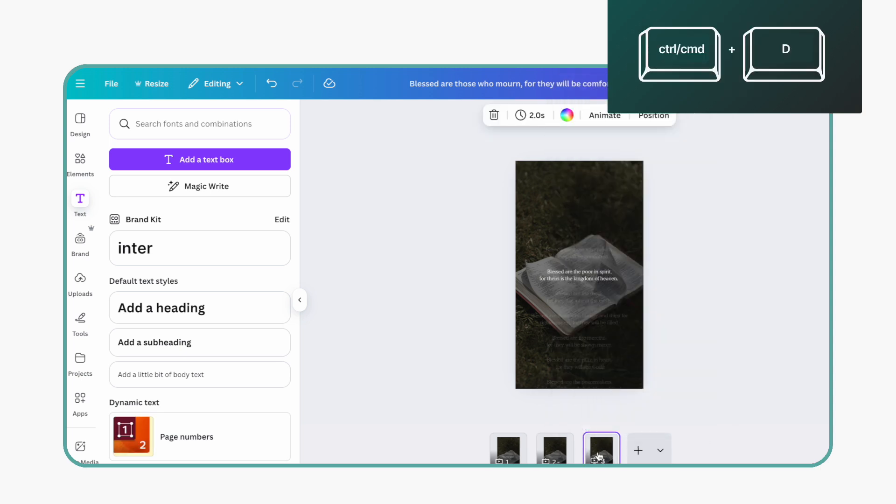
click(577, 301)
click(660, 117)
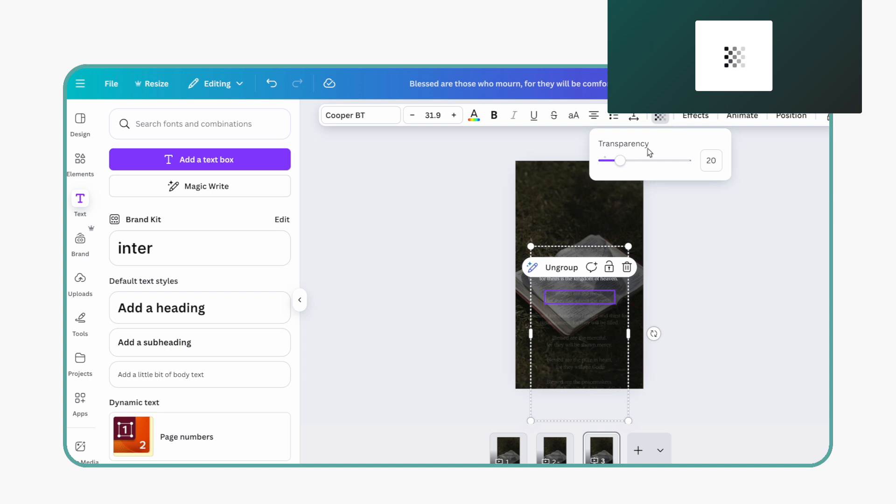
drag(650, 158, 693, 160)
drag(597, 324, 581, 293)
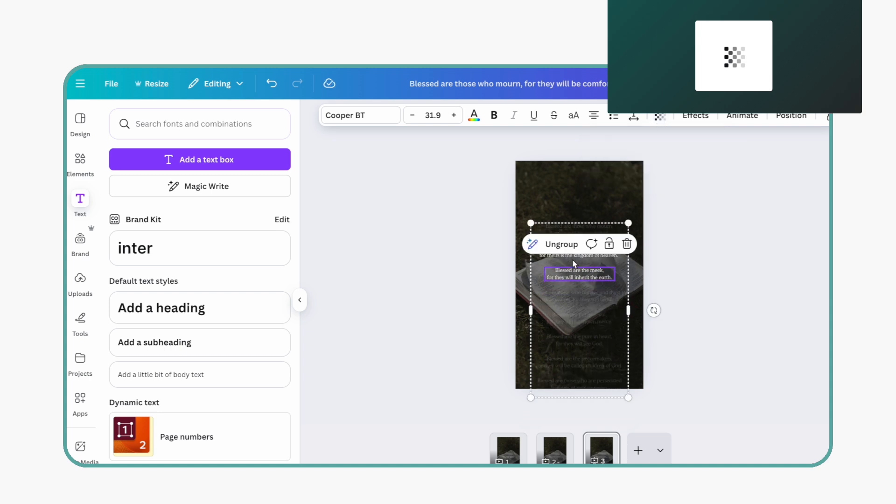
- On page 3, set the transparency of the "Blessed are the poor in spirit" verse to 20
click(660, 117)
click(716, 160)
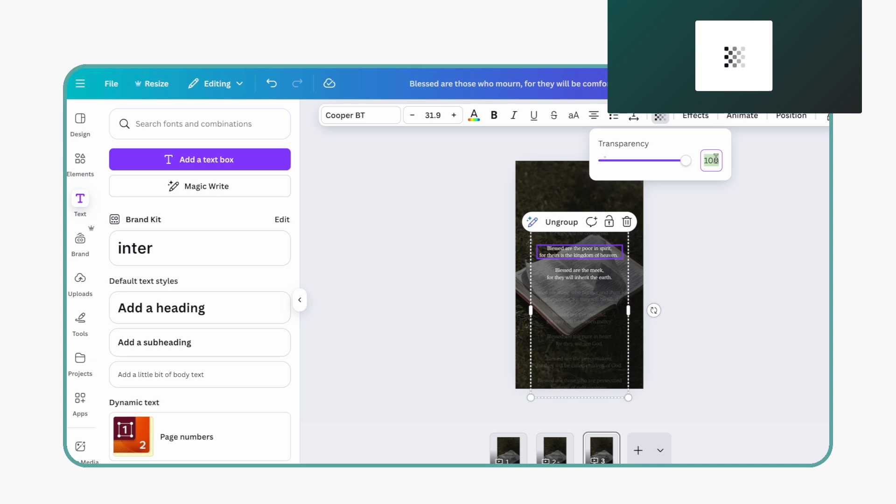
text(20)
click(722, 309)
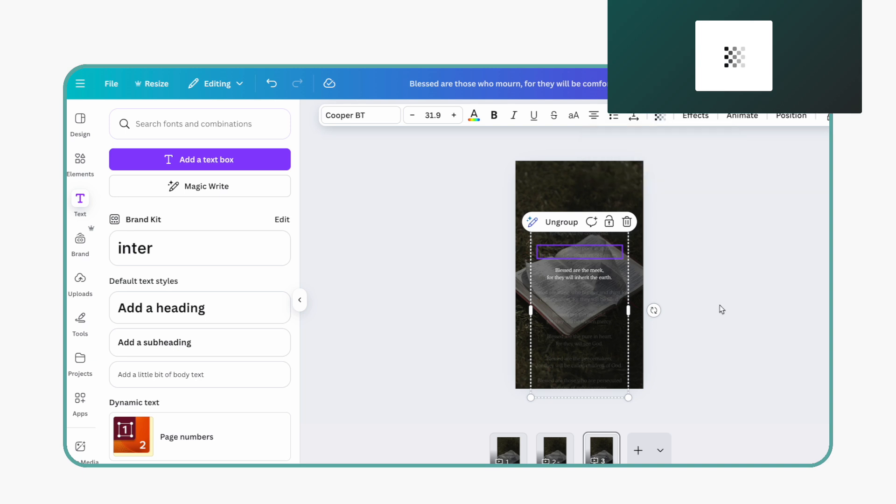
click(722, 309)
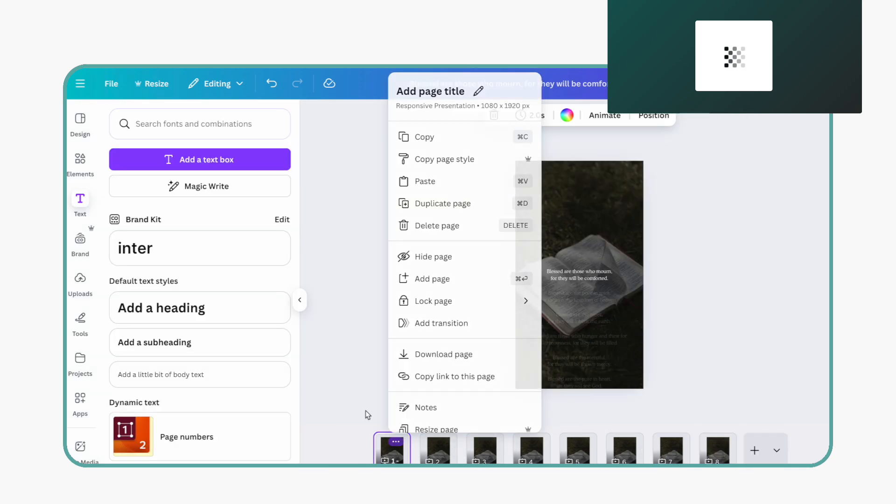
- Select all eight pages, apply the Match & Move transition between them and open their timing setting
click(368, 415)
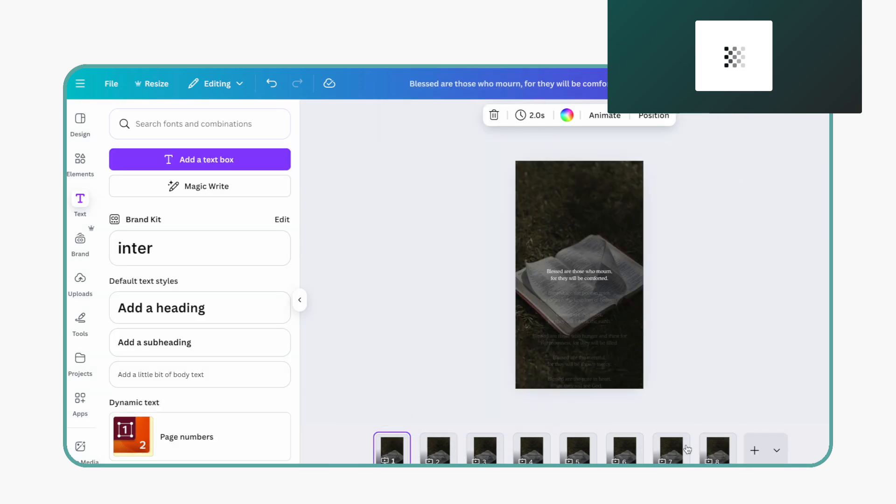
shift+click(719, 460)
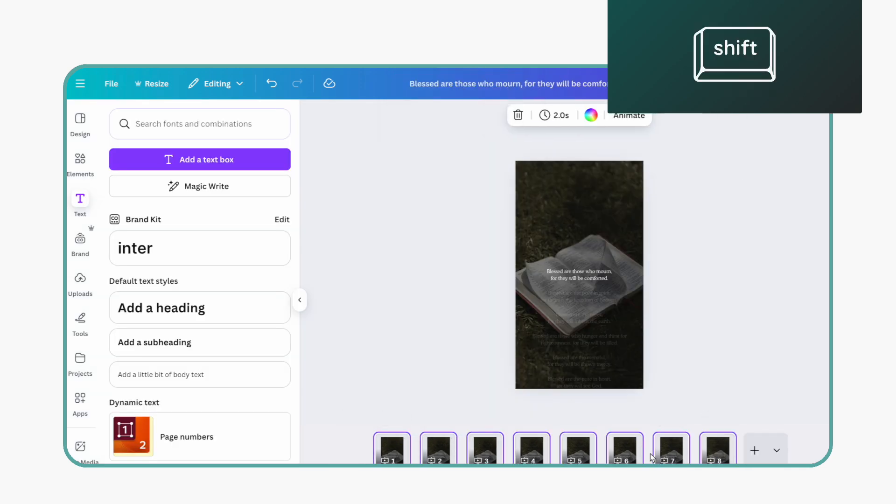
mouse_move(649, 461)
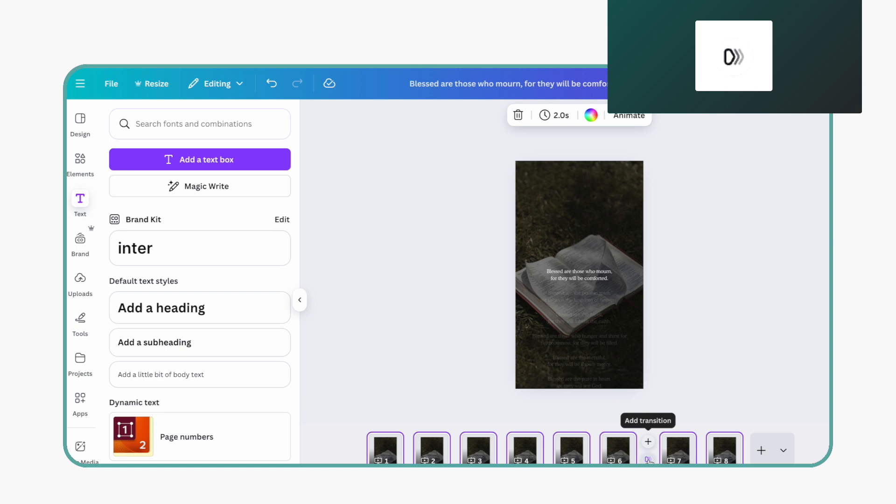
click(649, 461)
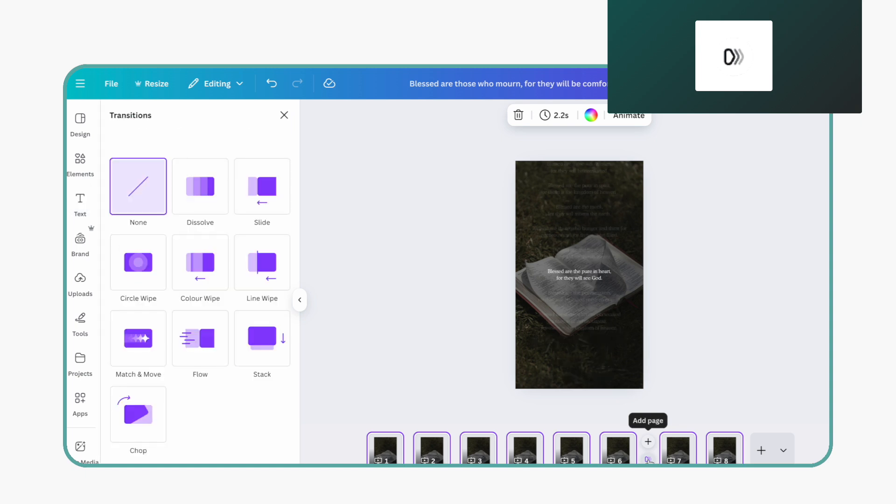
click(147, 339)
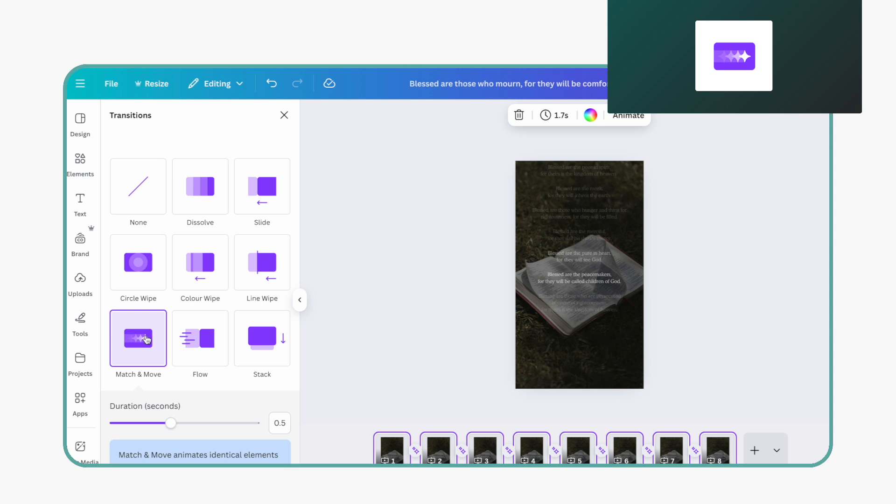
click(558, 116)
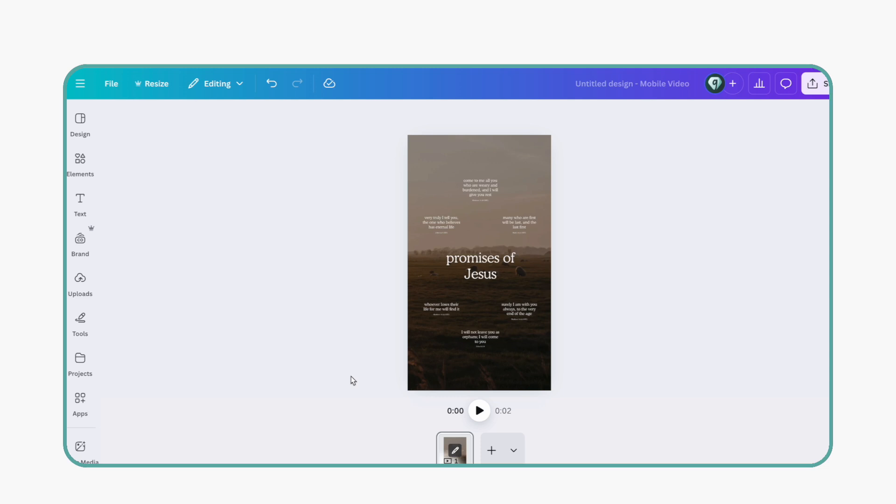
- Group all the text on the "promises of Jesus" page and duplicate the page
drag(351, 376, 607, 136)
key(ctrl+g)
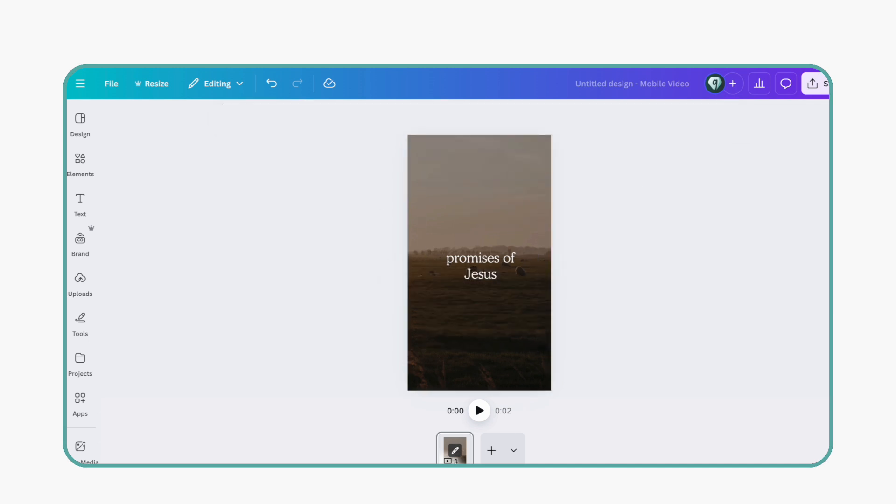
click(455, 450)
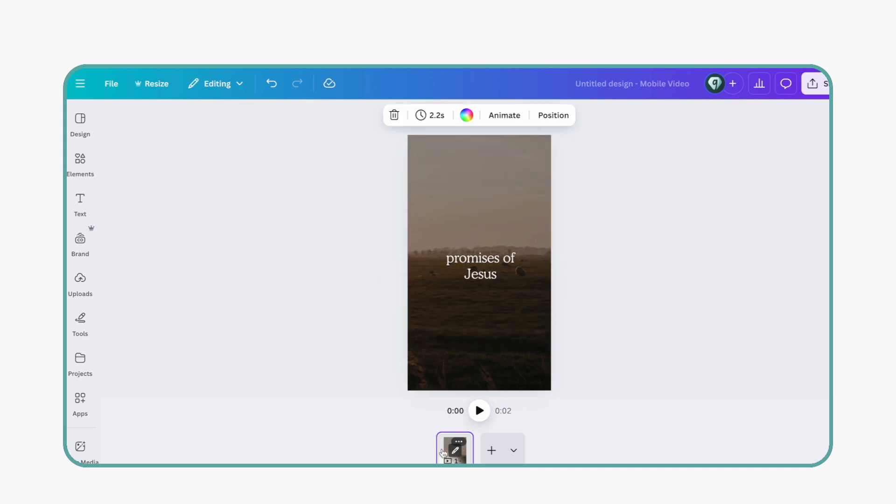
key(ctrl+d)
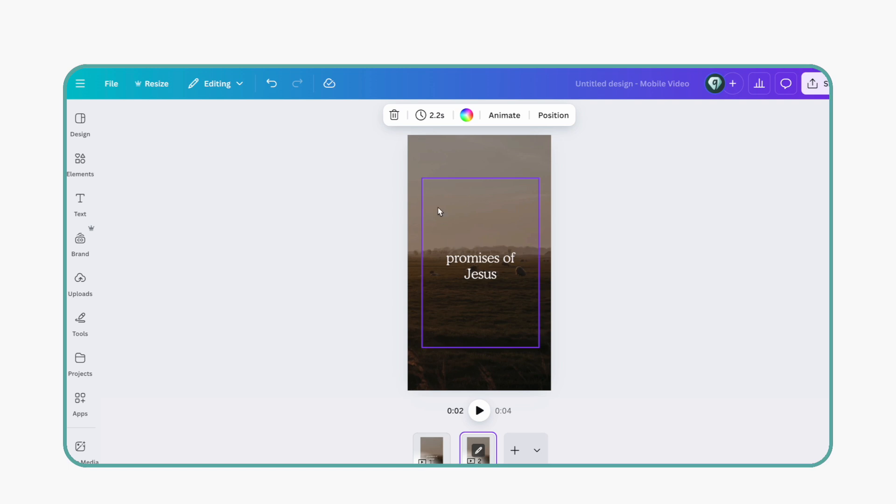
- On page 2, make the "very truly I tell you" verse and its Bible reference fully opaque
click(439, 220)
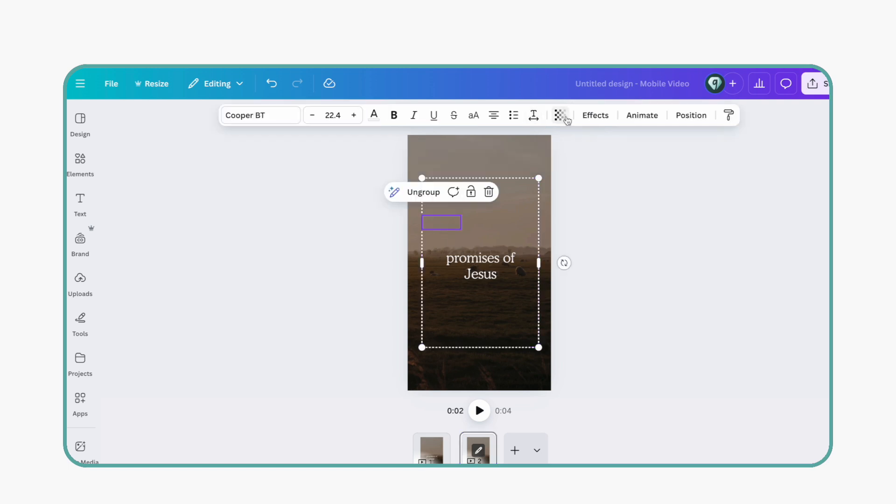
click(561, 115)
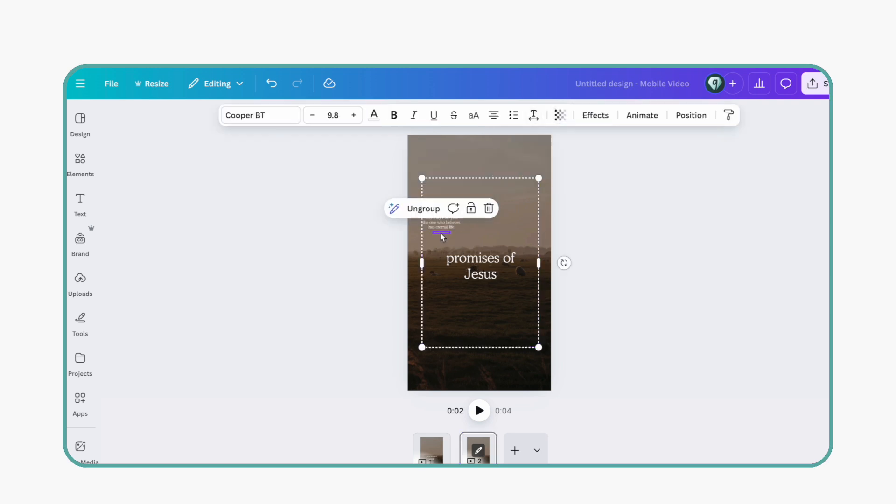
click(560, 116)
drag(560, 160, 664, 163)
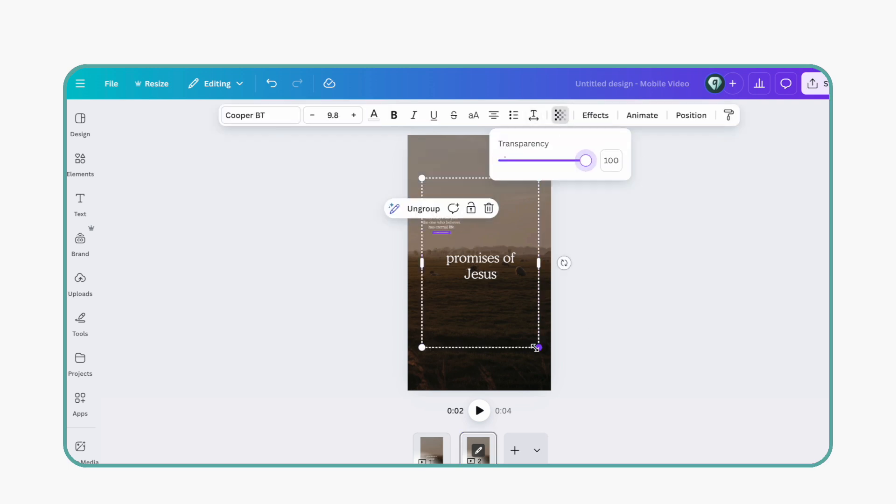
- Enlarge and reposition the text group to frame the revealed verse on page 2, and open the transparency setting for the hidden verse on page 3
drag(539, 348, 680, 462)
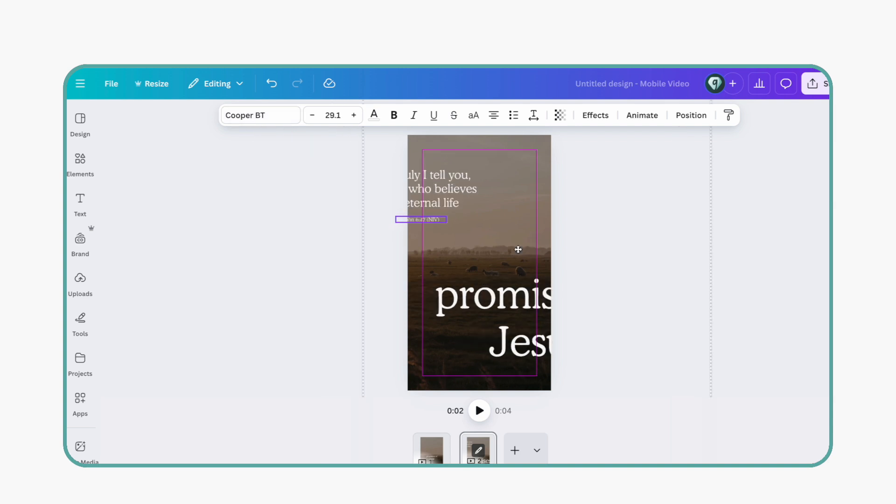
drag(519, 248, 508, 286)
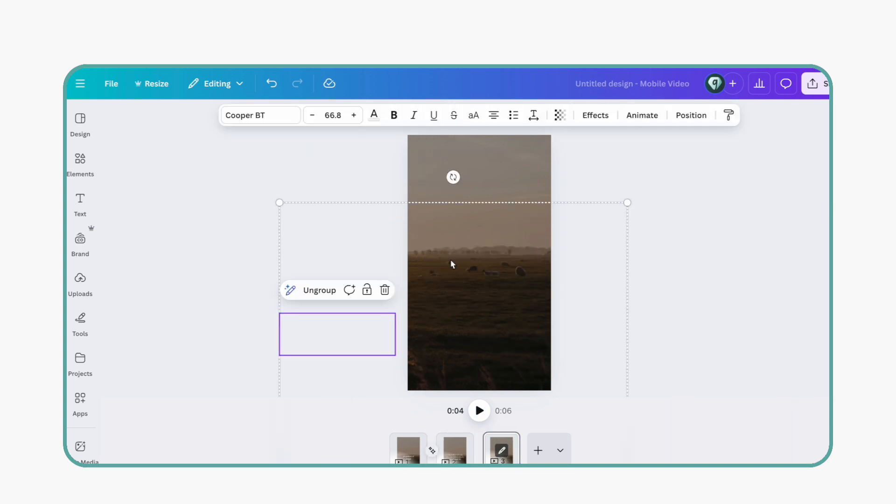
click(561, 116)
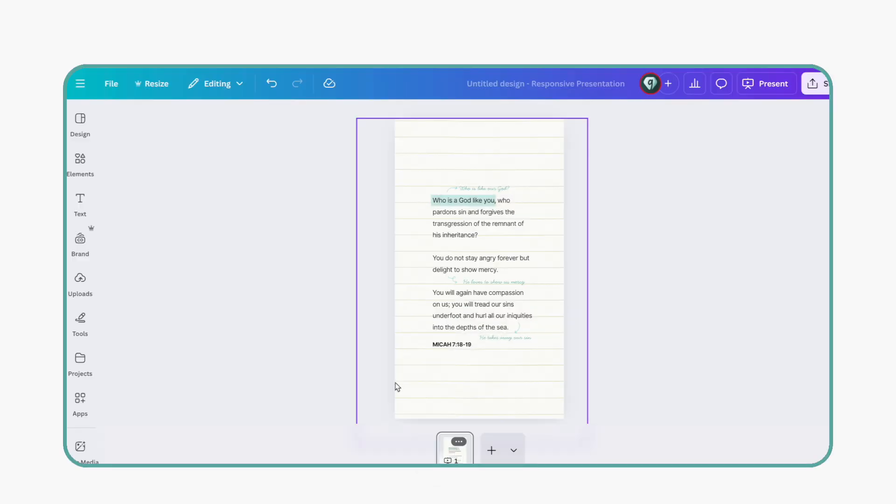
- Group the Micah 7:18-19 passage with its annotations and make the arrow beside "Who is like our God?" fully transparent
drag(396, 383, 504, 161)
key(ctrl+g)
click(560, 115)
click(451, 190)
click(499, 116)
drag(523, 160, 443, 160)
- Make the "Who is a God like you" highlight, the remaining arrows and the handwritten notes fully transparent
click(437, 203)
click(494, 282)
click(518, 328)
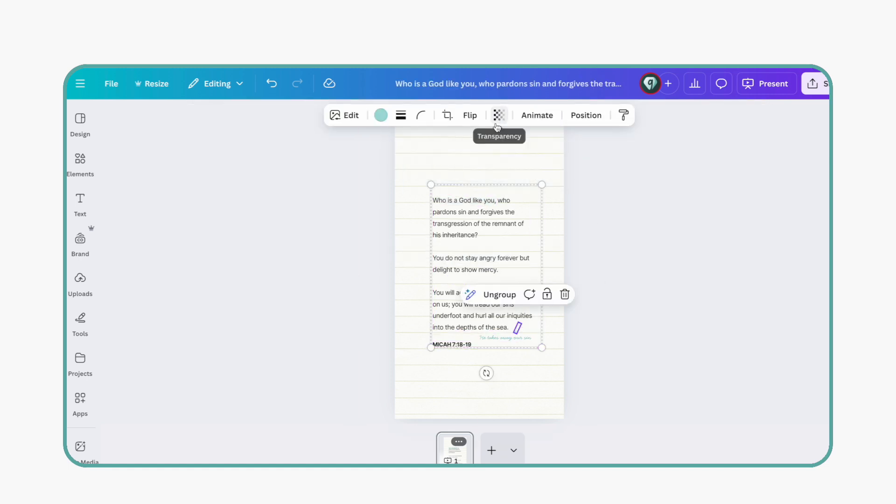
click(499, 116)
click(505, 338)
- On page 2, make the "Who is like our God?" note and its arrow fully opaque
click(491, 188)
click(452, 190)
drag(443, 160, 525, 160)
- Set the transparency of the "Who is a God like you" highlight to 100 and enlarge the group on page 2
click(445, 204)
click(638, 115)
drag(583, 160, 664, 160)
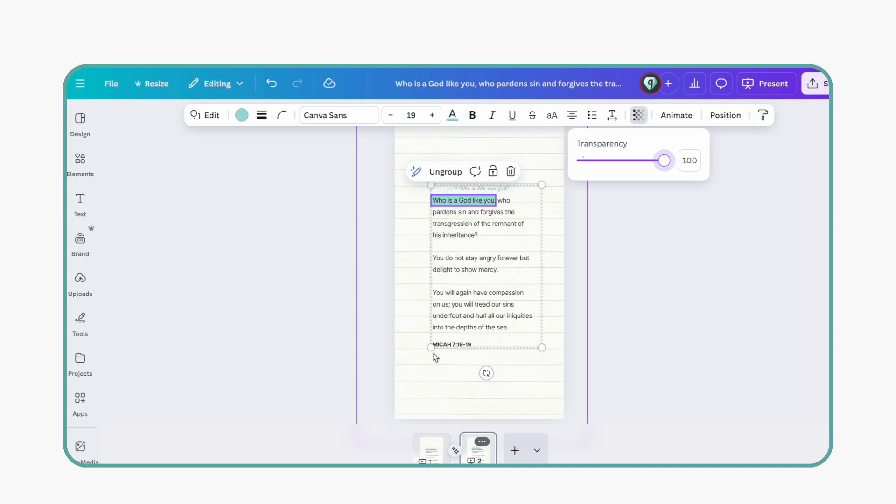
drag(431, 347, 311, 459)
click(662, 281)
- Duplicate page 2, scale the group on the copy down to font size 35.9, and duplicate that copy as page 4
key(ctrl+d)
click(476, 280)
drag(375, 194, 482, 352)
drag(527, 411, 460, 276)
key(ctrl+d)
- On page 4, make the "He loves to show us mercy" note fully opaque
double_click(487, 243)
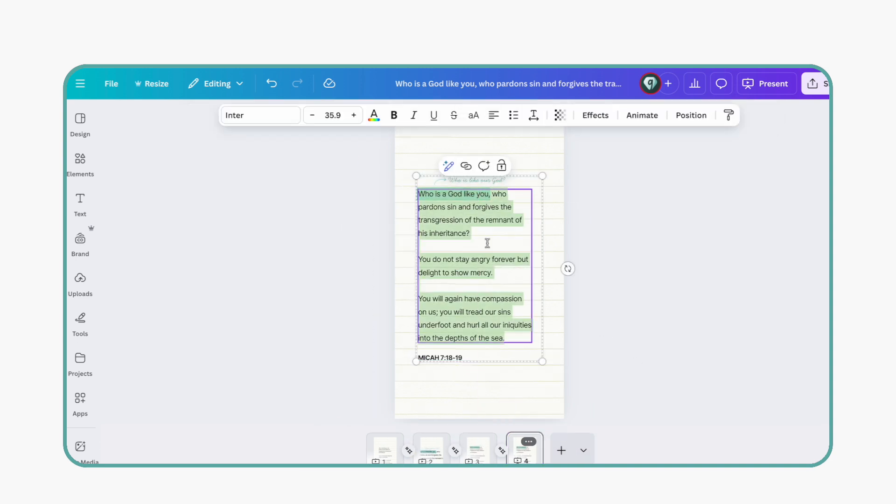
click(492, 286)
click(560, 115)
drag(504, 160, 585, 160)
- Make the arrow beside "He loves to show us mercy" fully opaque and enlarge the group on page 4 around that note
click(440, 284)
click(499, 115)
drag(443, 160, 524, 161)
drag(415, 362, 322, 485)
click(622, 372)
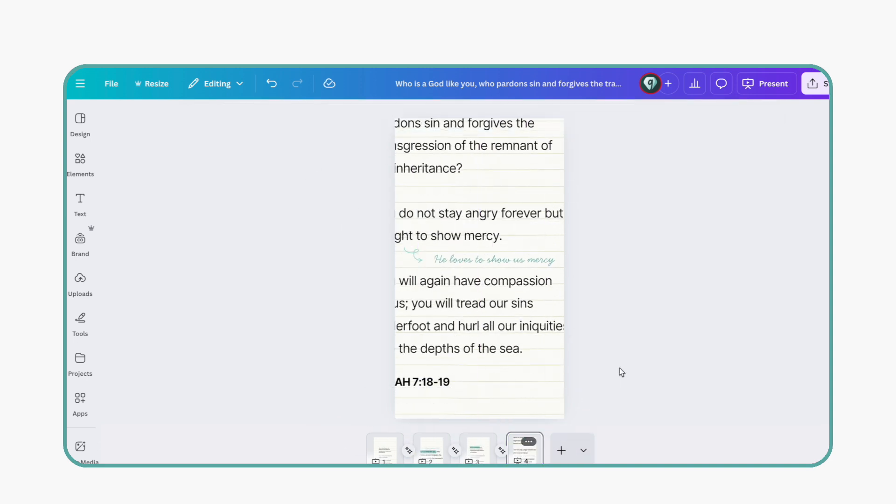
- Duplicate page 4, scale the group on the copy down to font size 38.9, and duplicate that copy as page 6
key(ctrl+d)
click(490, 303)
drag(372, 389, 461, 306)
key(ctrl+d)
- On page 6, make the "He takes away our sin" note and its arrow fully opaque
click(509, 357)
click(561, 116)
drag(505, 160, 585, 160)
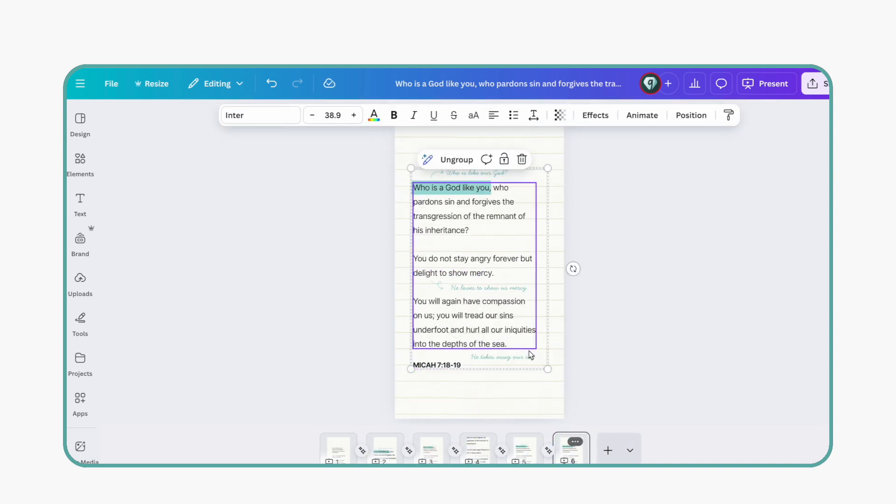
click(532, 356)
double_click(514, 337)
click(516, 344)
click(499, 115)
click(534, 161)
- Enlarge the group on page 6 and shift it so the "He takes away our sin" note and arrow are framed
drag(412, 168, 134, 84)
drag(466, 280, 483, 281)
click(644, 357)
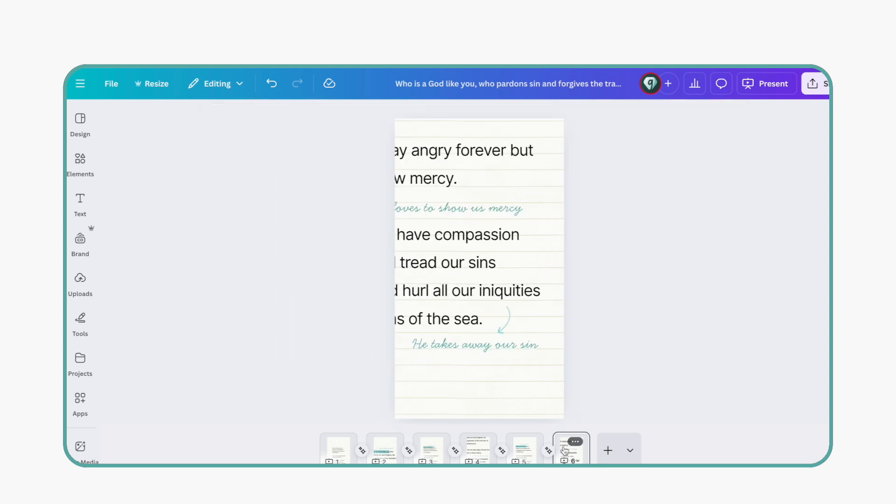
click(482, 248)
click(474, 267)
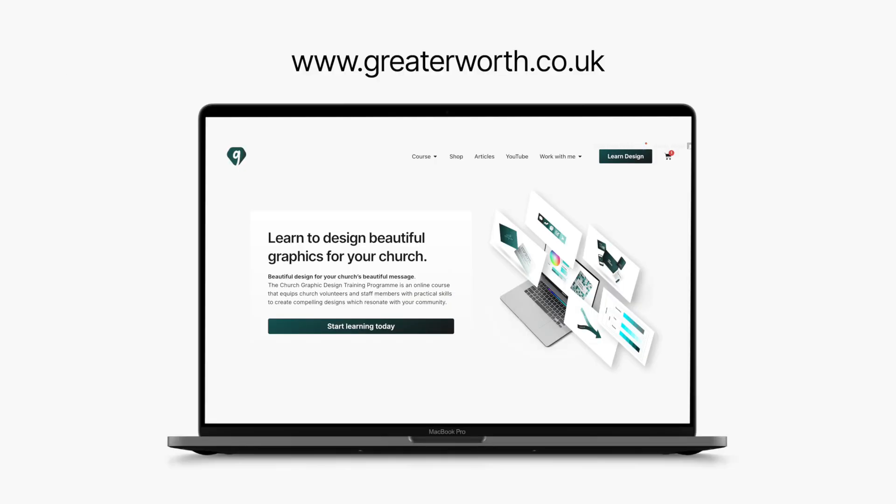